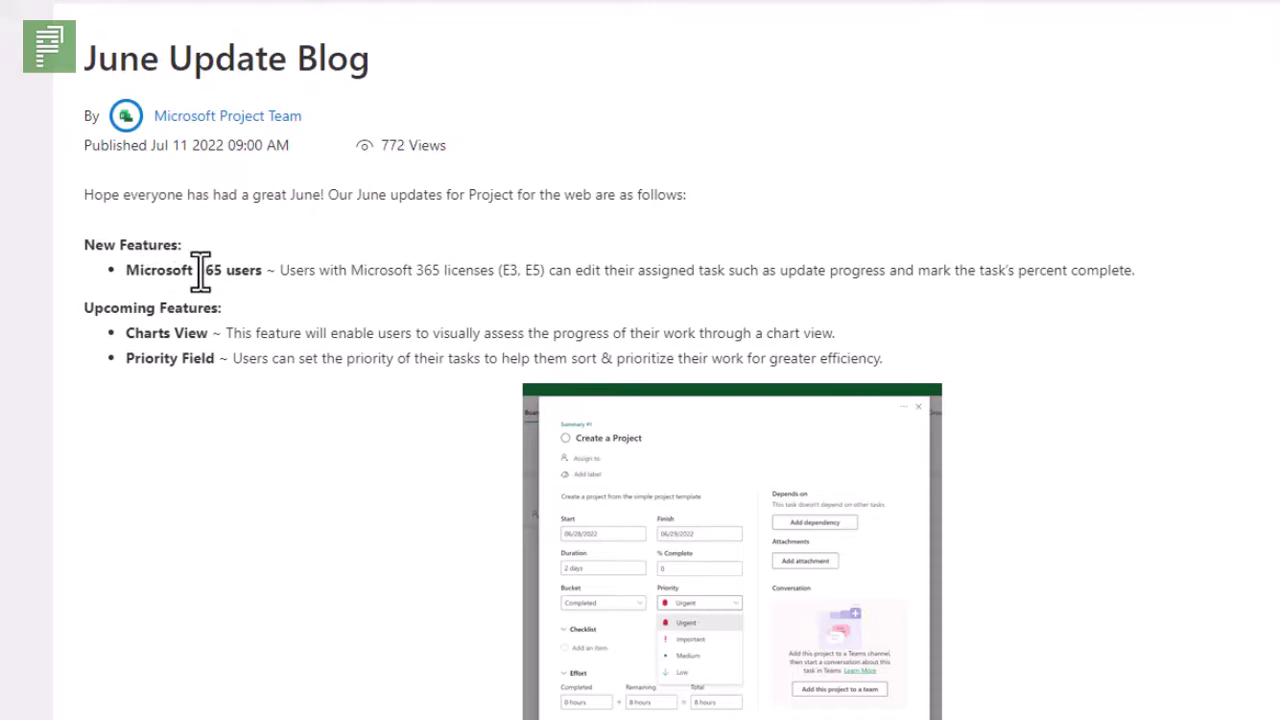
Step: Read through the new and upcoming features in the June Update Blog post and the comments below it
{"action": "scroll", "coordinate": [200, 300], "scroll_direction": "down", "scroll_amount": 10}
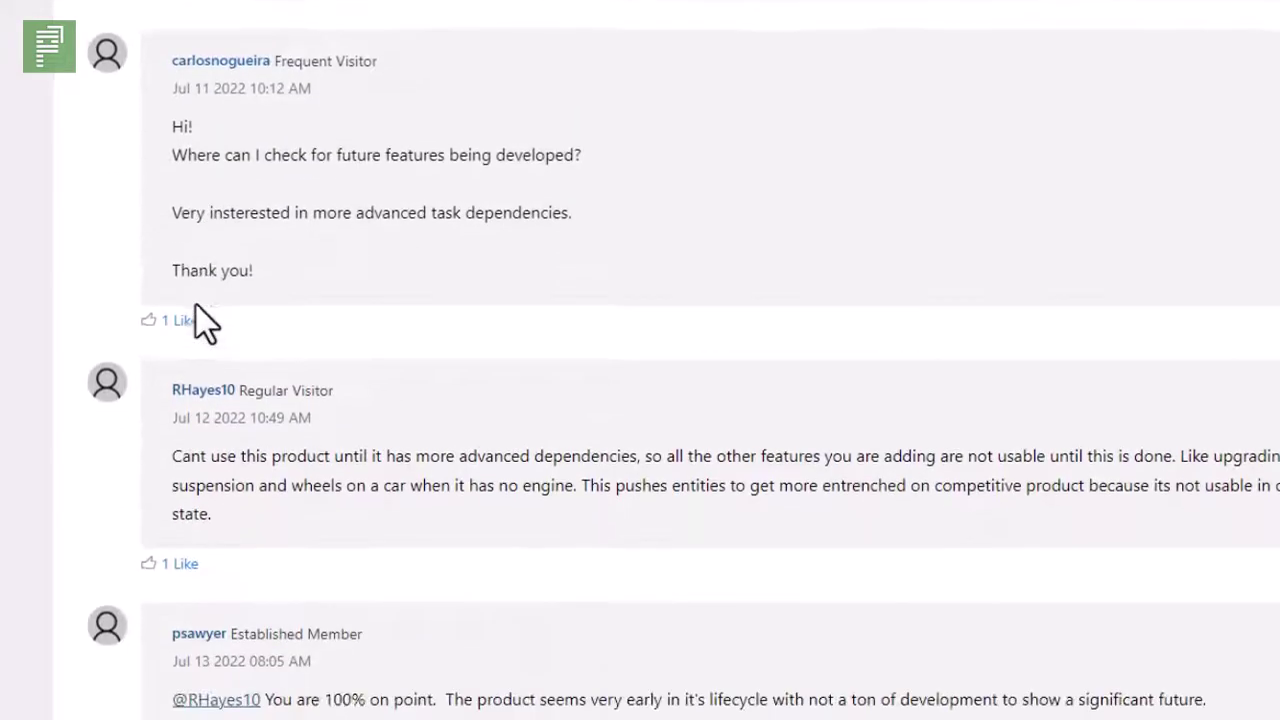
{"action": "scroll", "coordinate": [196, 305], "scroll_direction": "down", "scroll_amount": 5}
{"action": "scroll", "coordinate": [196, 305], "scroll_direction": "up", "scroll_amount": 10}
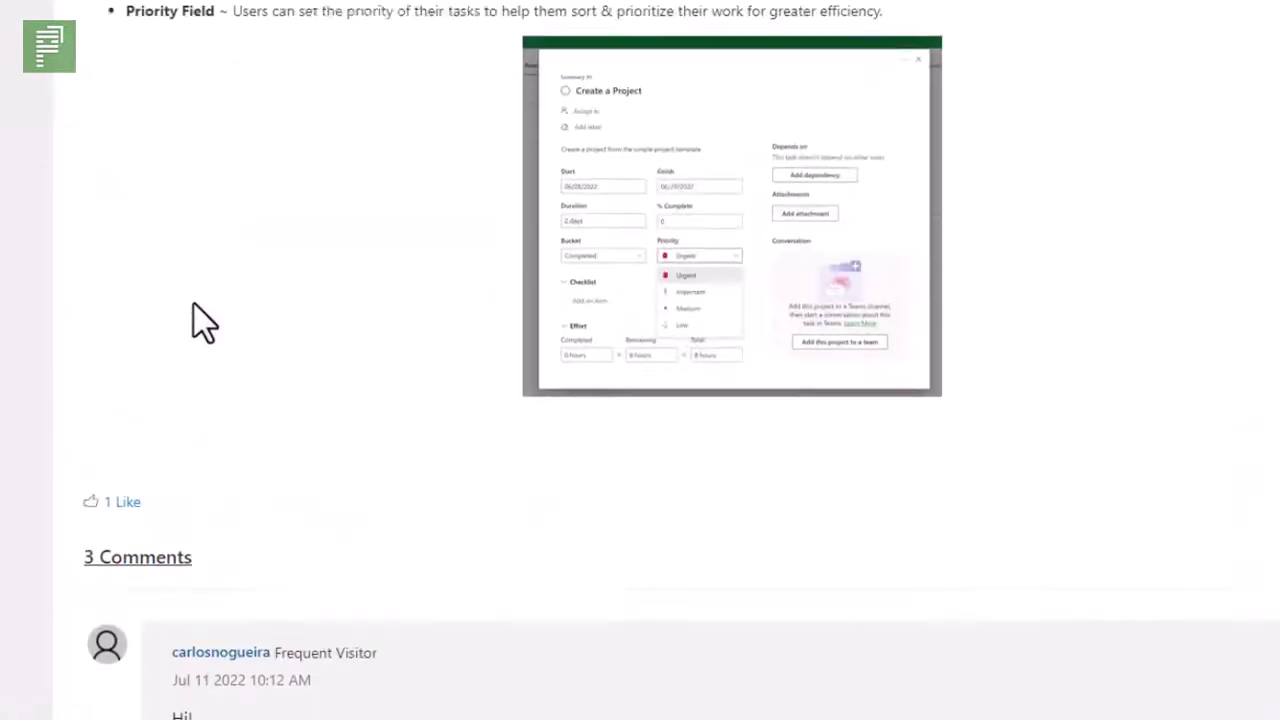
{"action": "scroll", "coordinate": [194, 304], "scroll_direction": "up", "scroll_amount": 4}
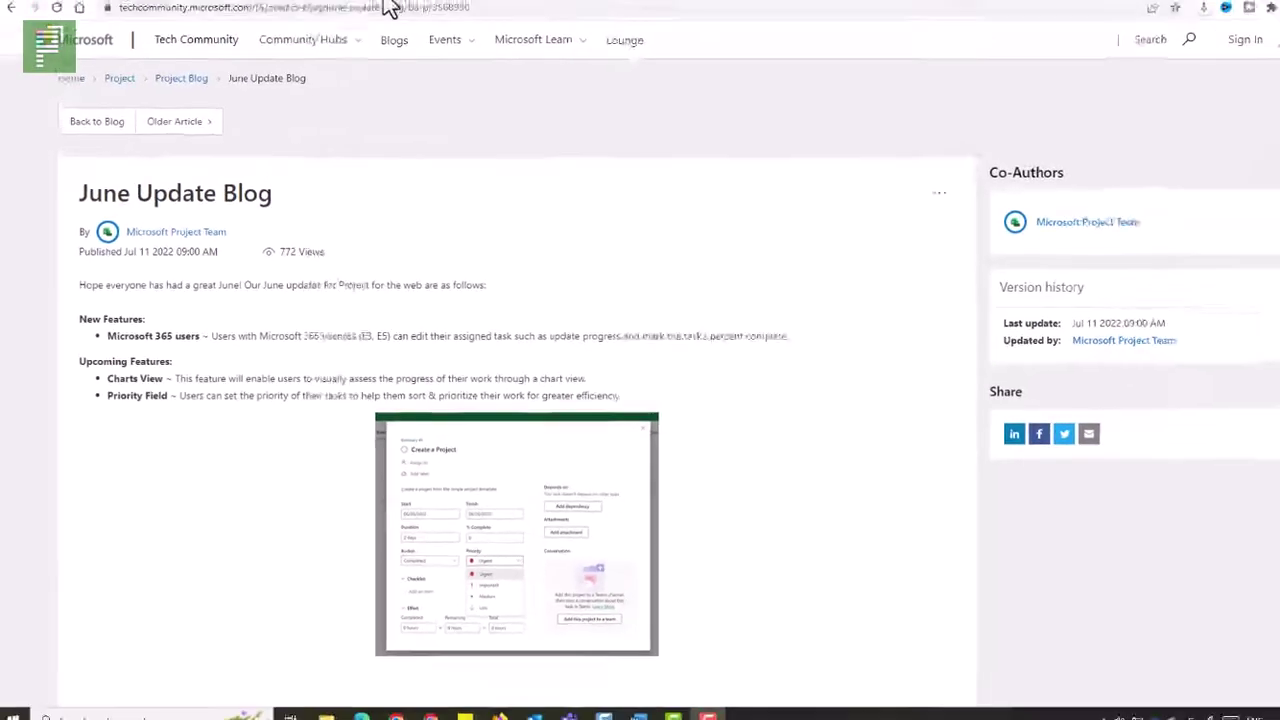
Step: Switch to Project for the web, open Simple Project and inspect the assignees of the Add new tasks task
{"action": "left_click", "coordinate": [362, 12]}
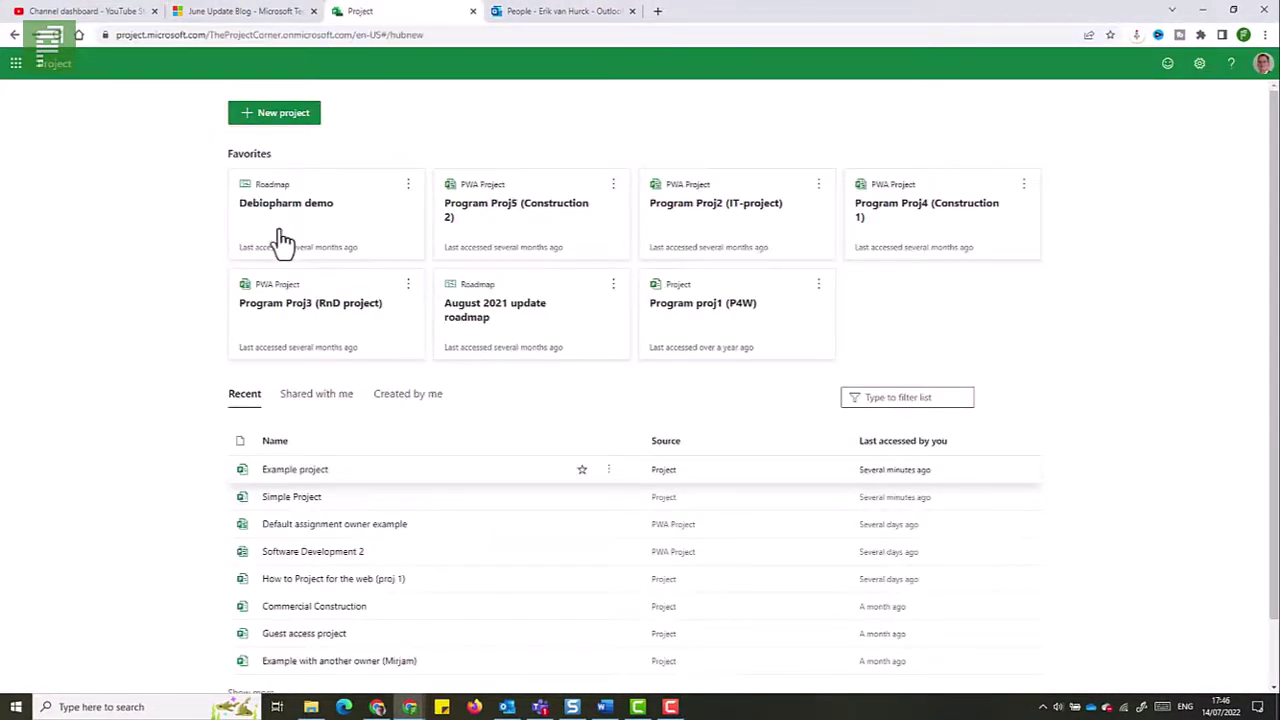
{"action": "left_click", "coordinate": [292, 498]}
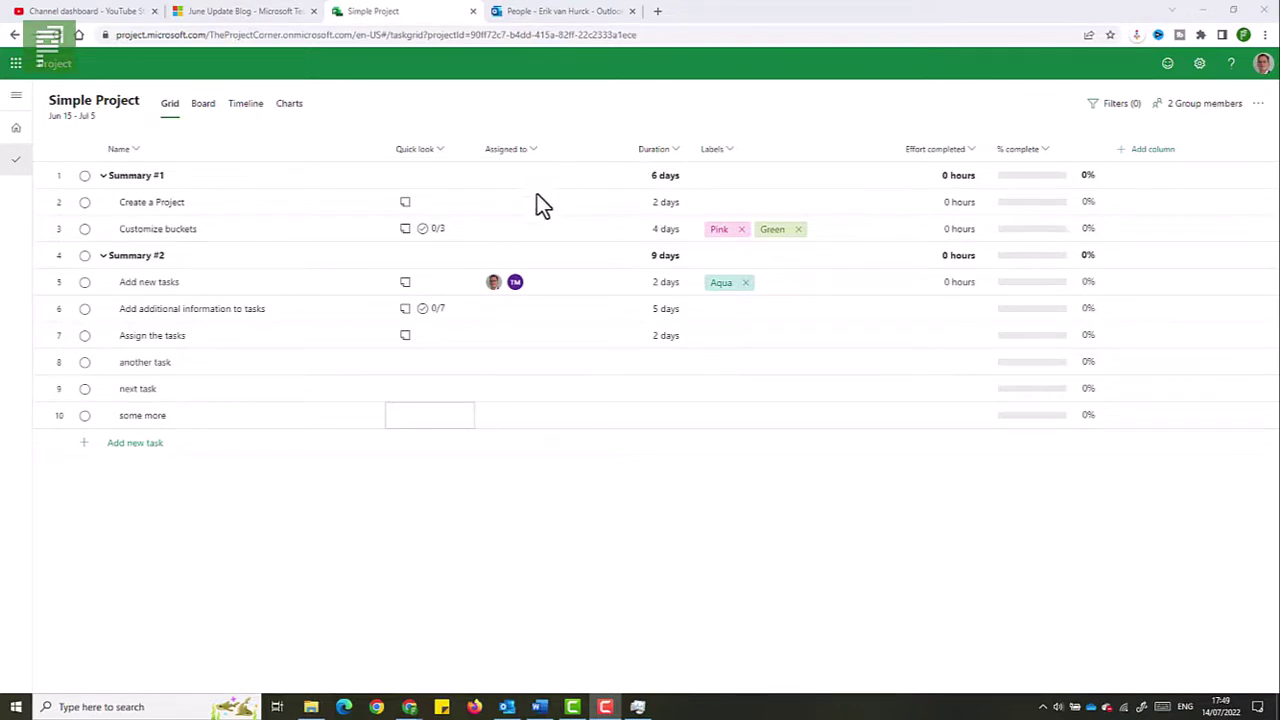
{"action": "key", "text": "Up"}
{"action": "key", "text": "Right"}
{"action": "left_click", "coordinate": [497, 284]}
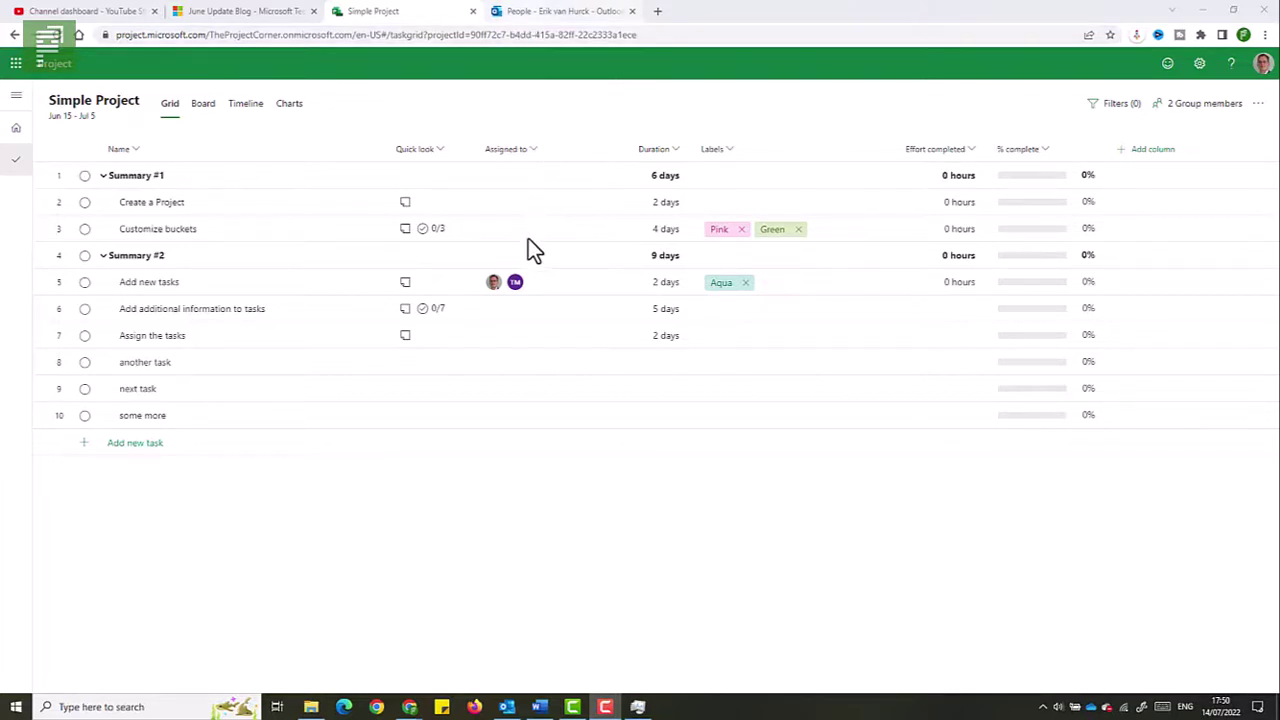
Step: Check the Simple Project group's members in Outlook and return to the project's task grid
{"action": "left_click", "coordinate": [546, 16]}
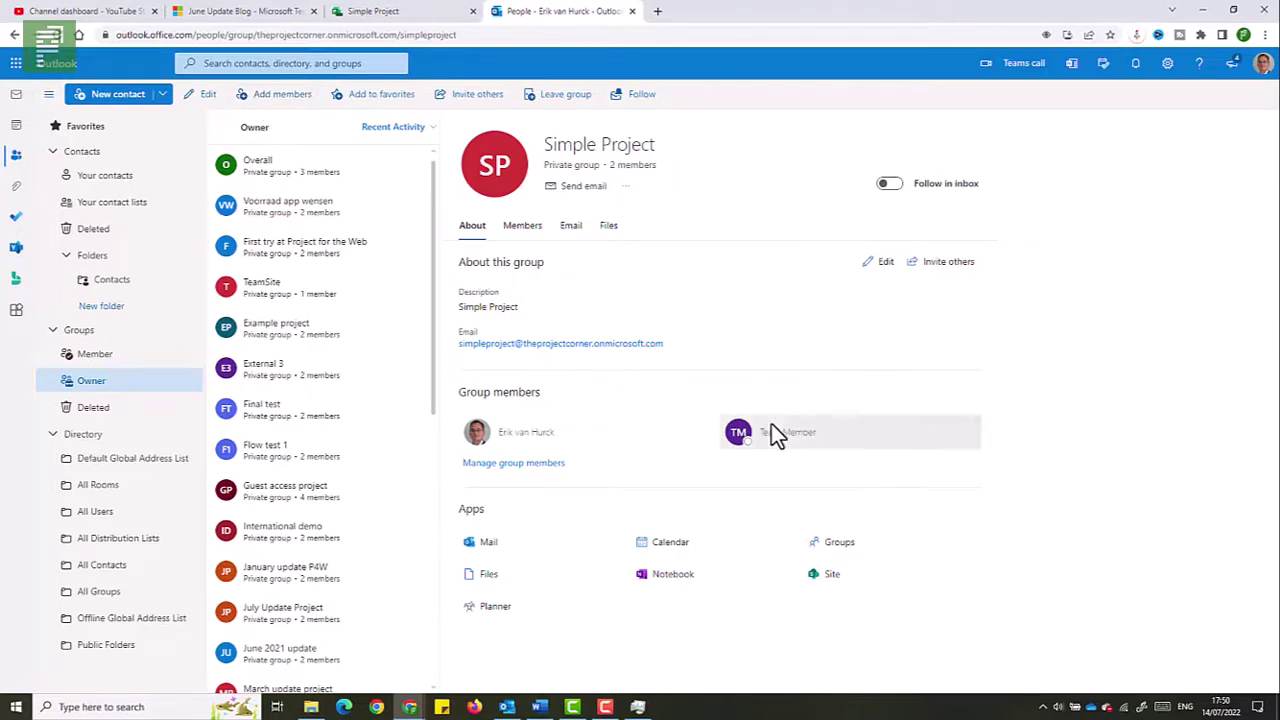
{"action": "left_click", "coordinate": [370, 12]}
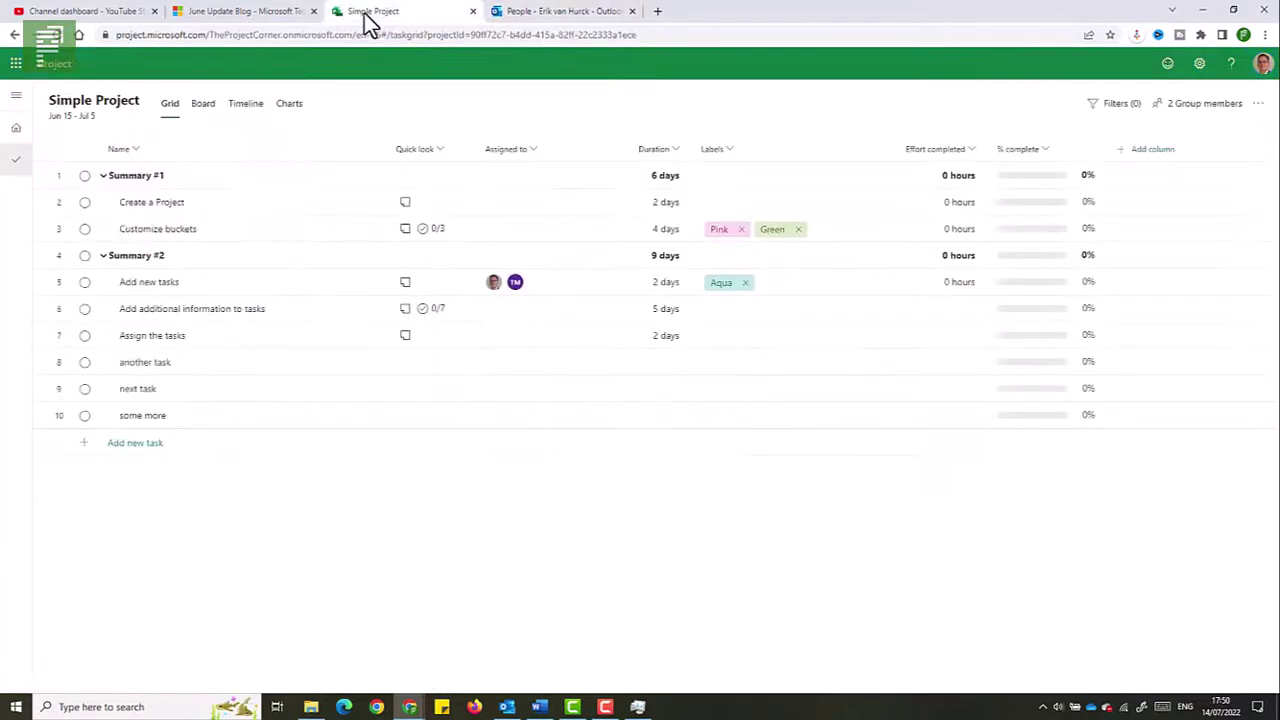
{"action": "left_click", "coordinate": [387, 288]}
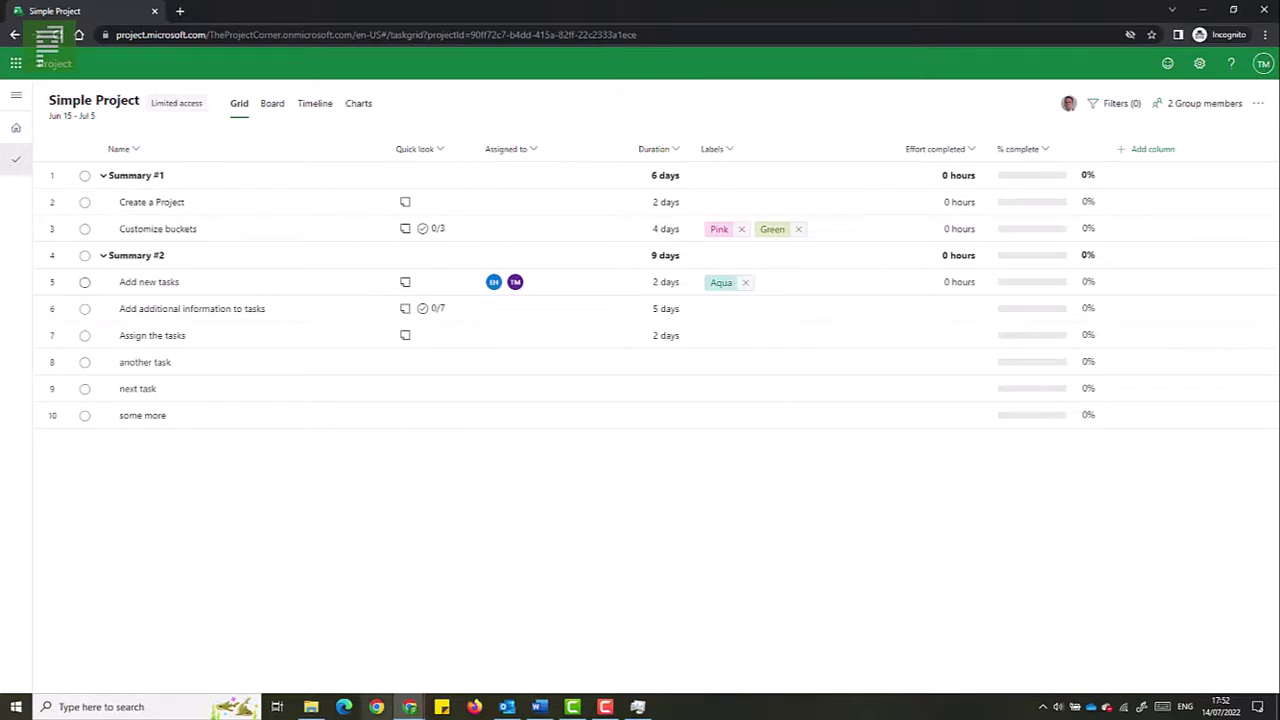
Step: Compare the owner's view of Simple Project with the team member's limited-access view in the Incognito window
{"action": "mouse_move", "coordinate": [408, 708]}
{"action": "left_click", "coordinate": [392, 682]}
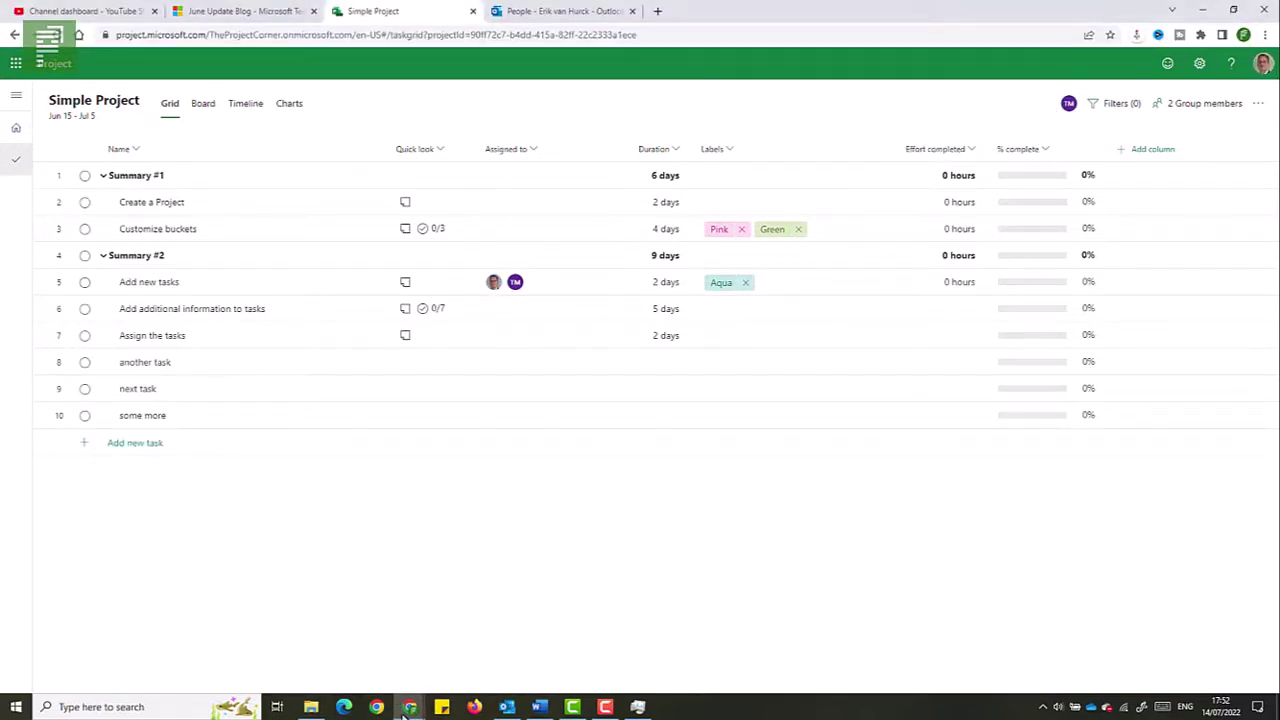
{"action": "mouse_move", "coordinate": [409, 705]}
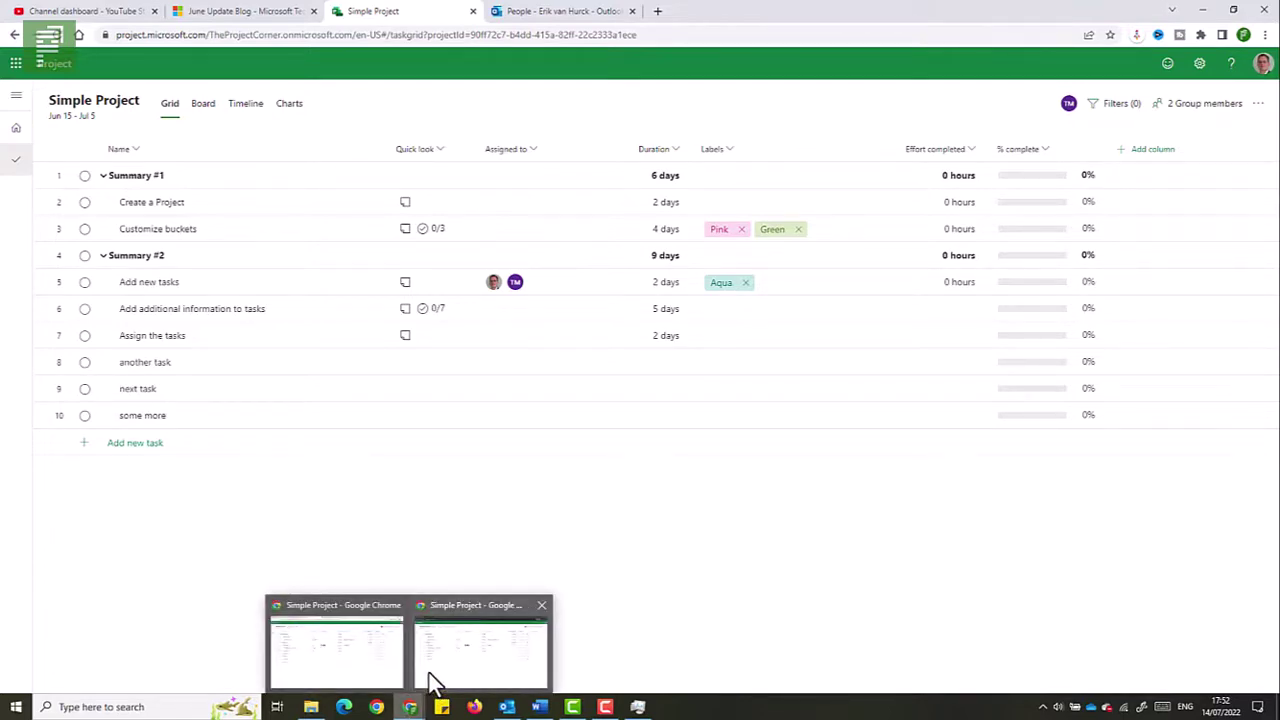
{"action": "left_click", "coordinate": [430, 682]}
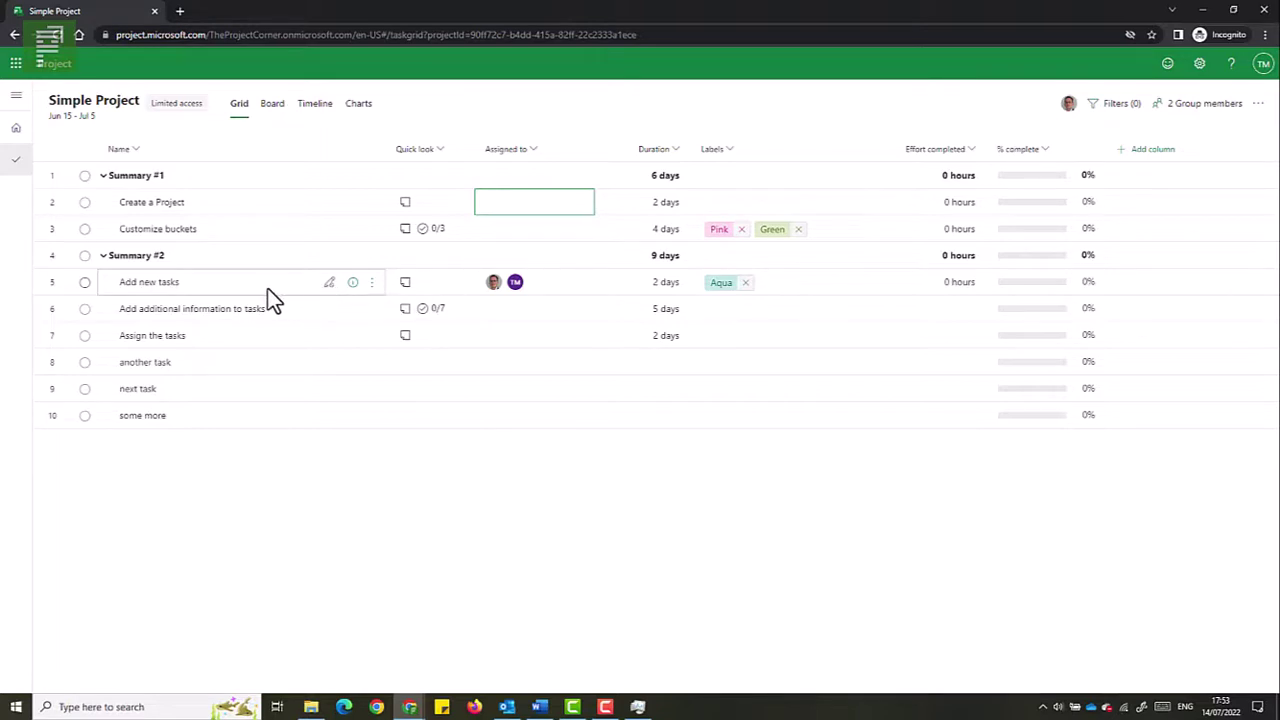
Step: Toggle completion of the Add new tasks task on and off, and set its % complete to 40
{"action": "left_click", "coordinate": [85, 283]}
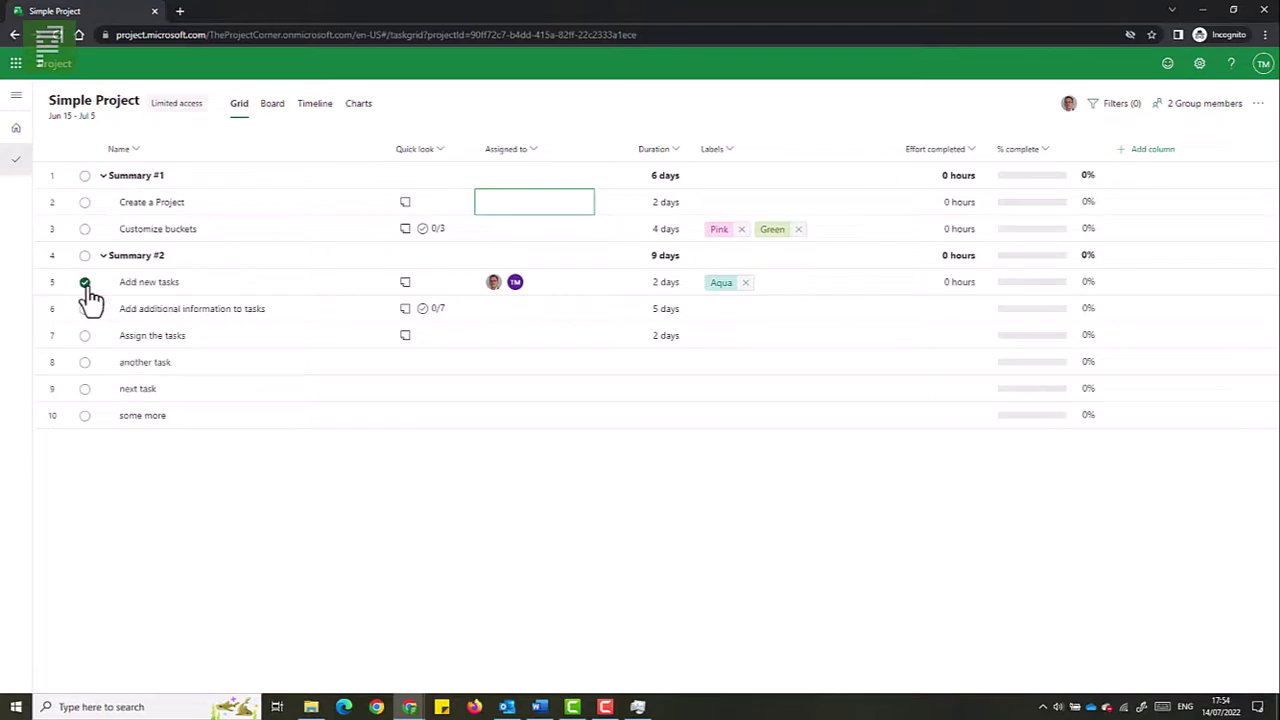
{"action": "left_click", "coordinate": [85, 283]}
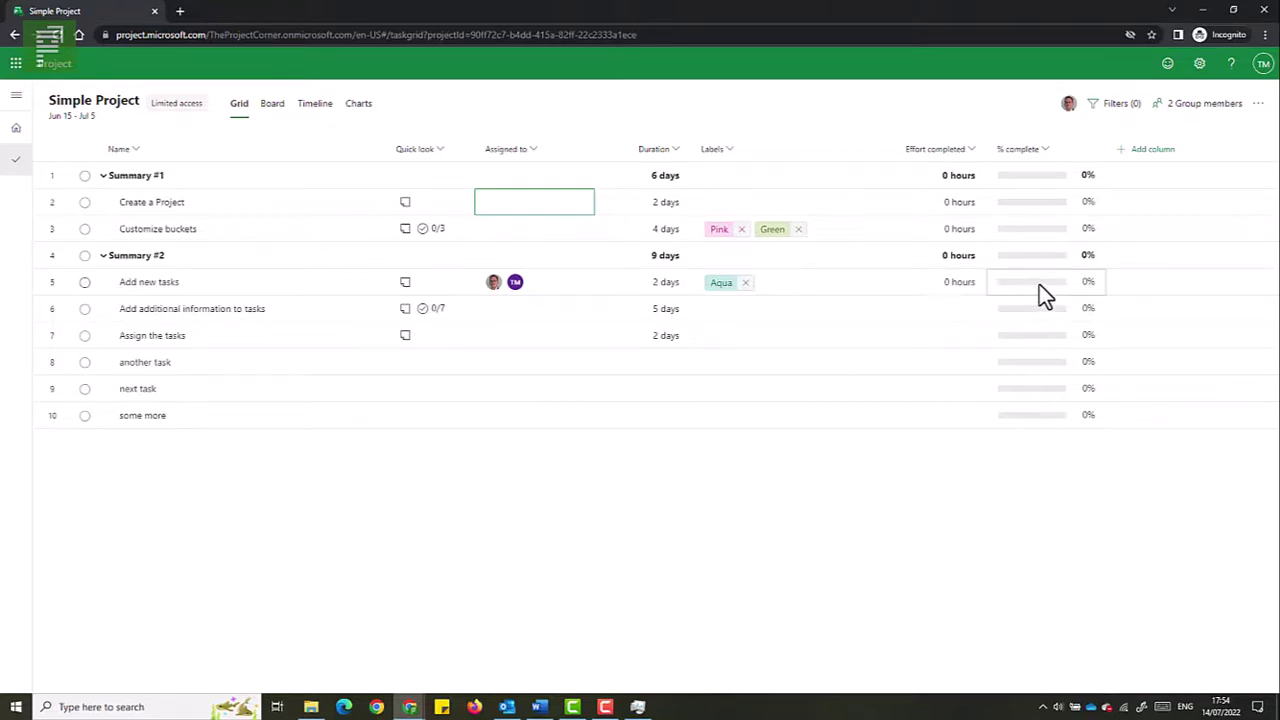
{"action": "mouse_move", "coordinate": [1039, 284]}
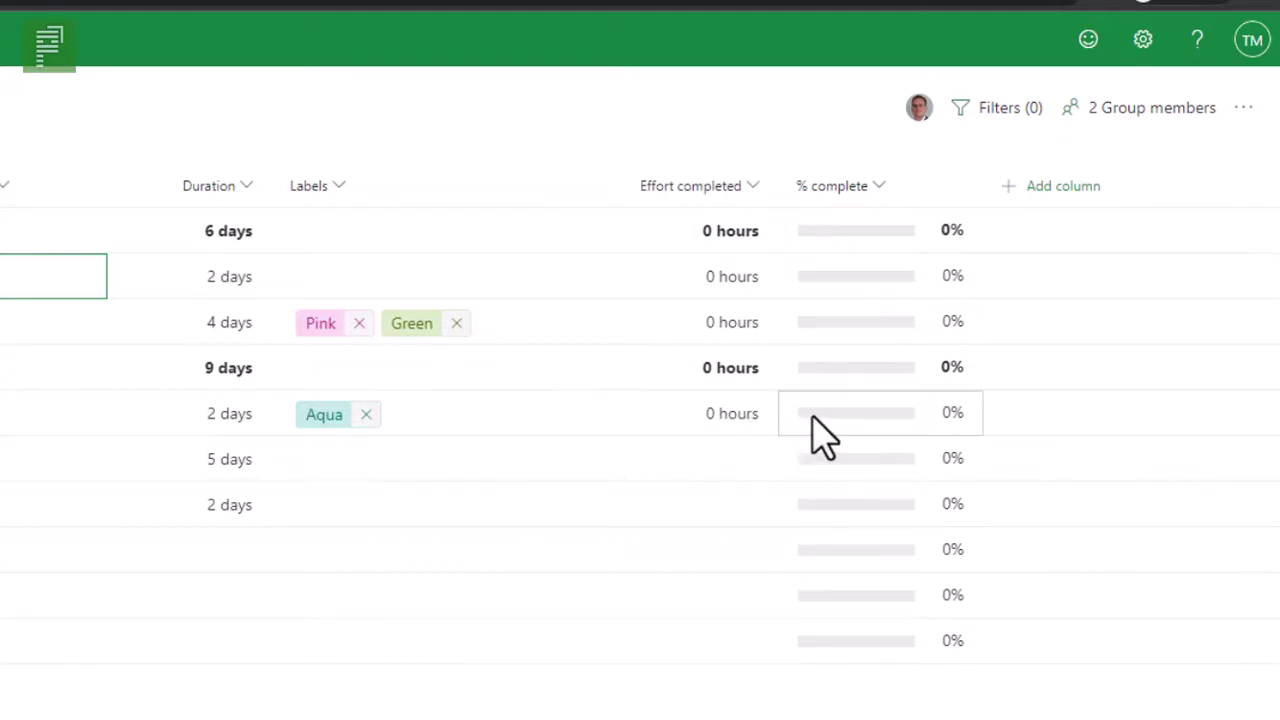
{"action": "left_click", "coordinate": [824, 437]}
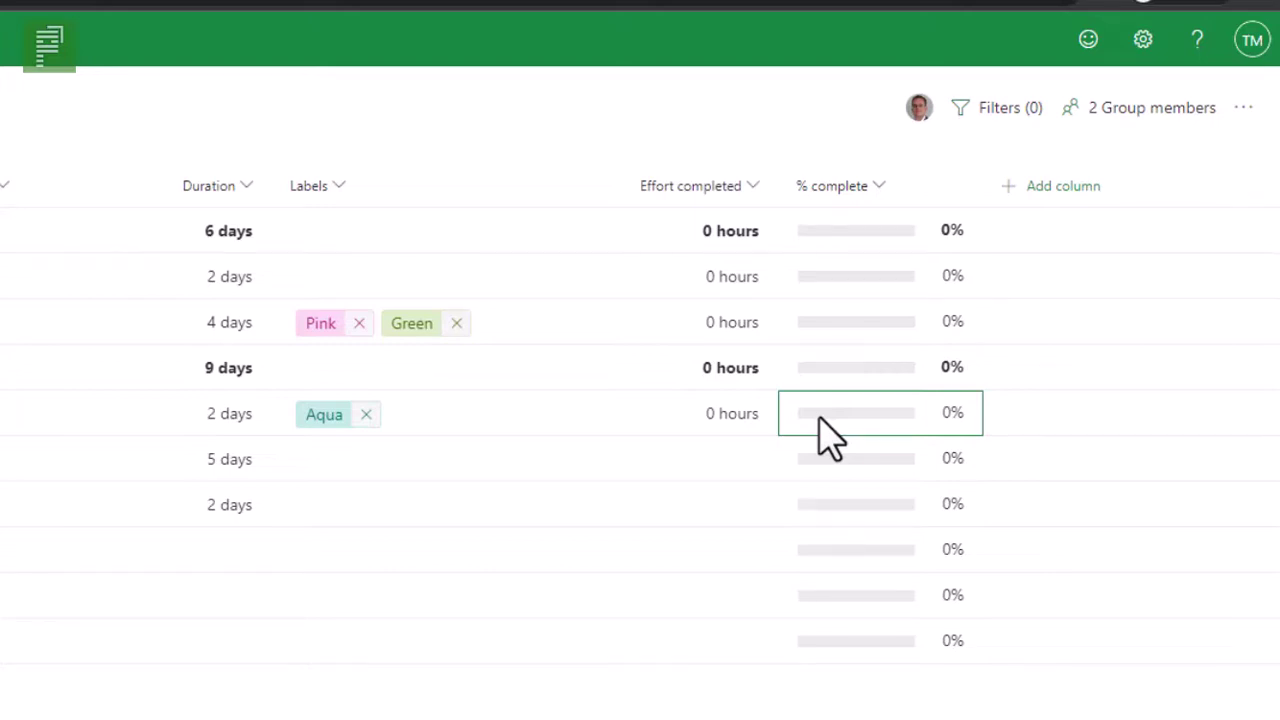
{"action": "type", "text": "40"}
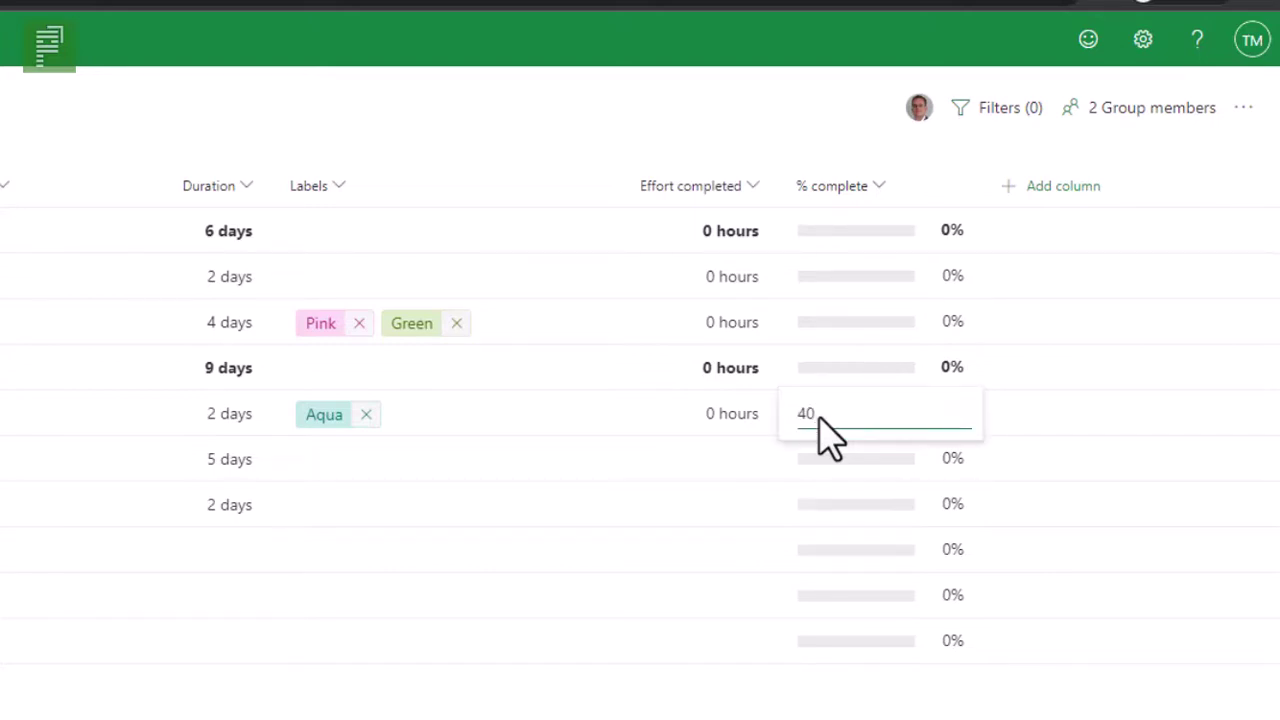
{"action": "key", "text": "Return"}
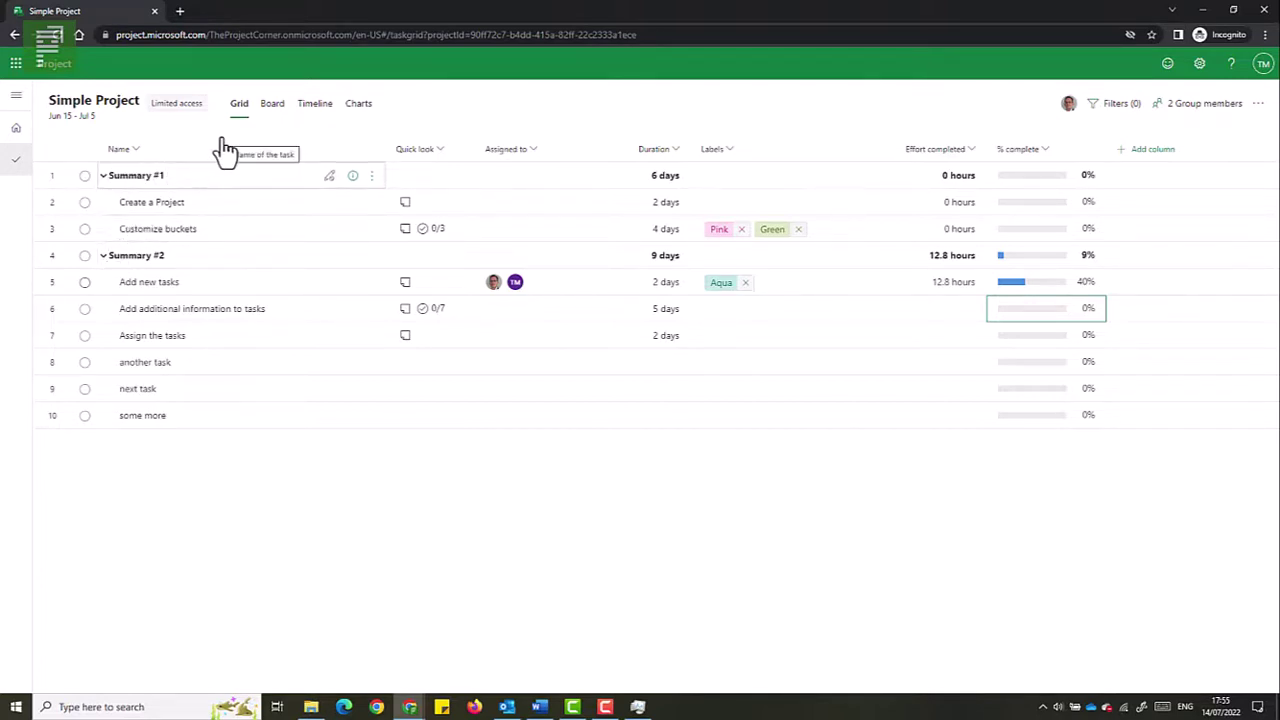
Step: Mark the Add new tasks task as complete in the project's board view
{"action": "left_click", "coordinate": [271, 113]}
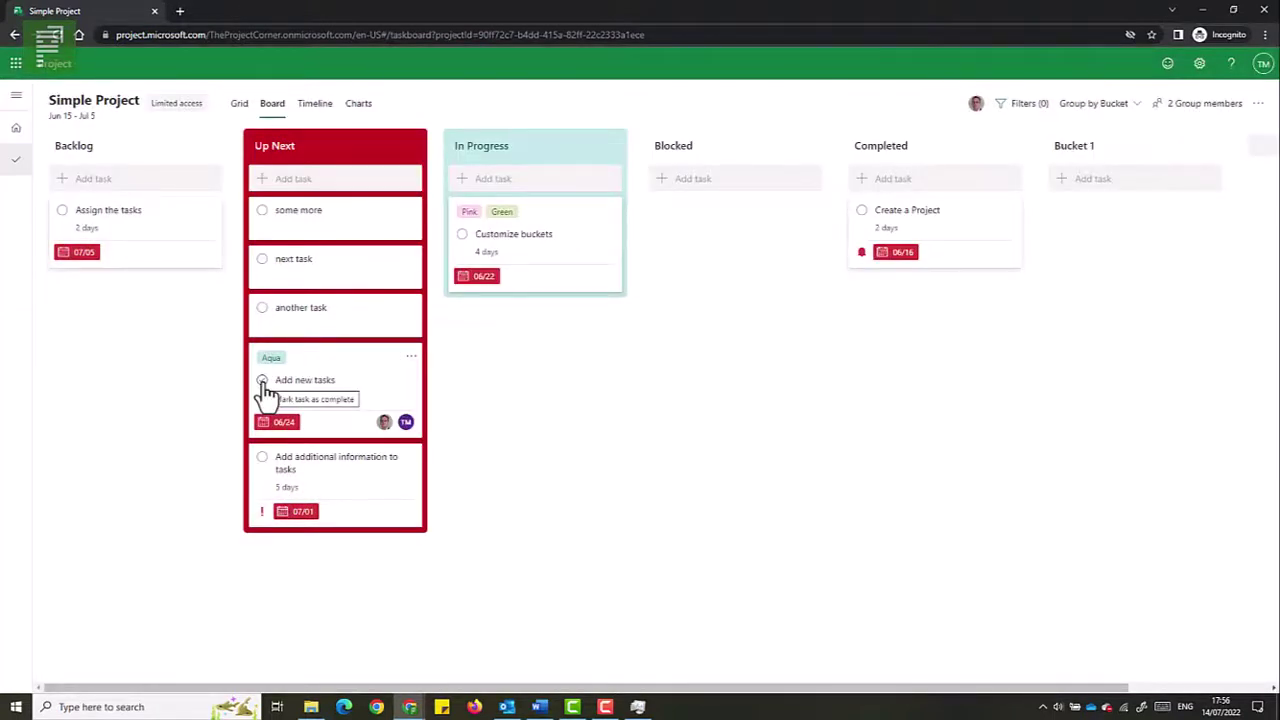
{"action": "left_click", "coordinate": [262, 381]}
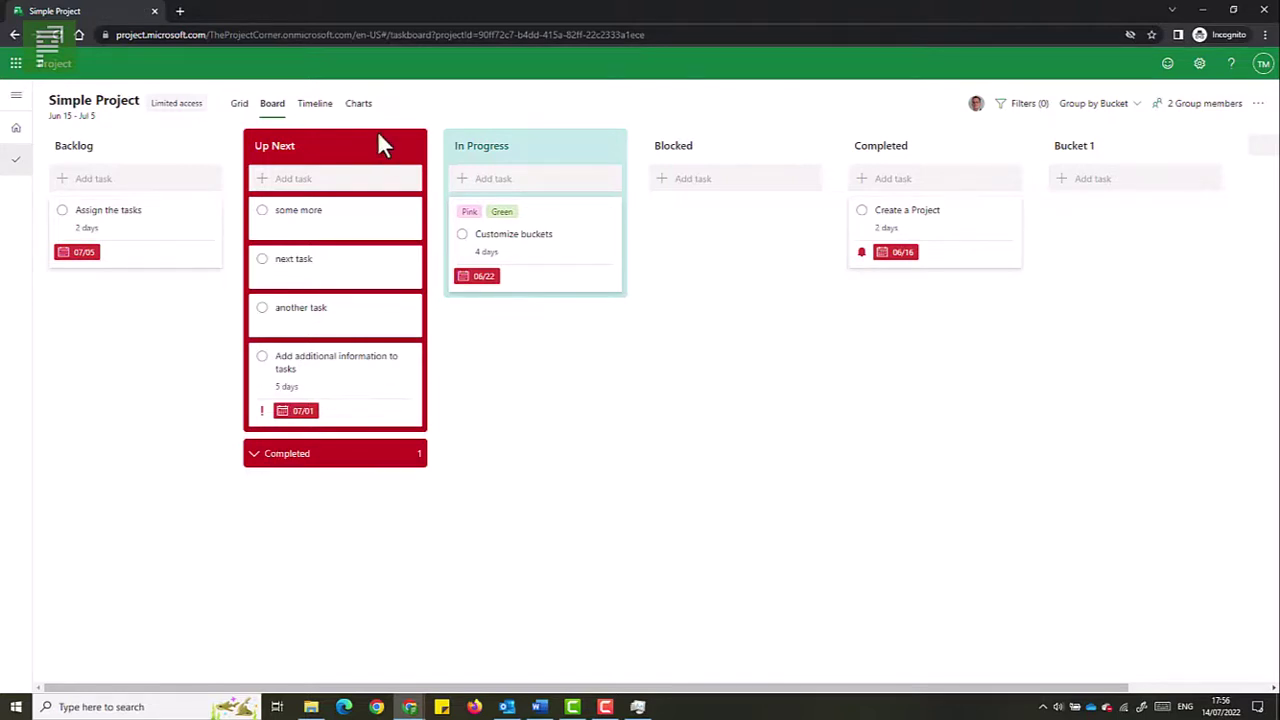
Step: Open the Add new tasks details from the timeline view and examine which fields a limited-access member can edit
{"action": "left_click", "coordinate": [312, 104]}
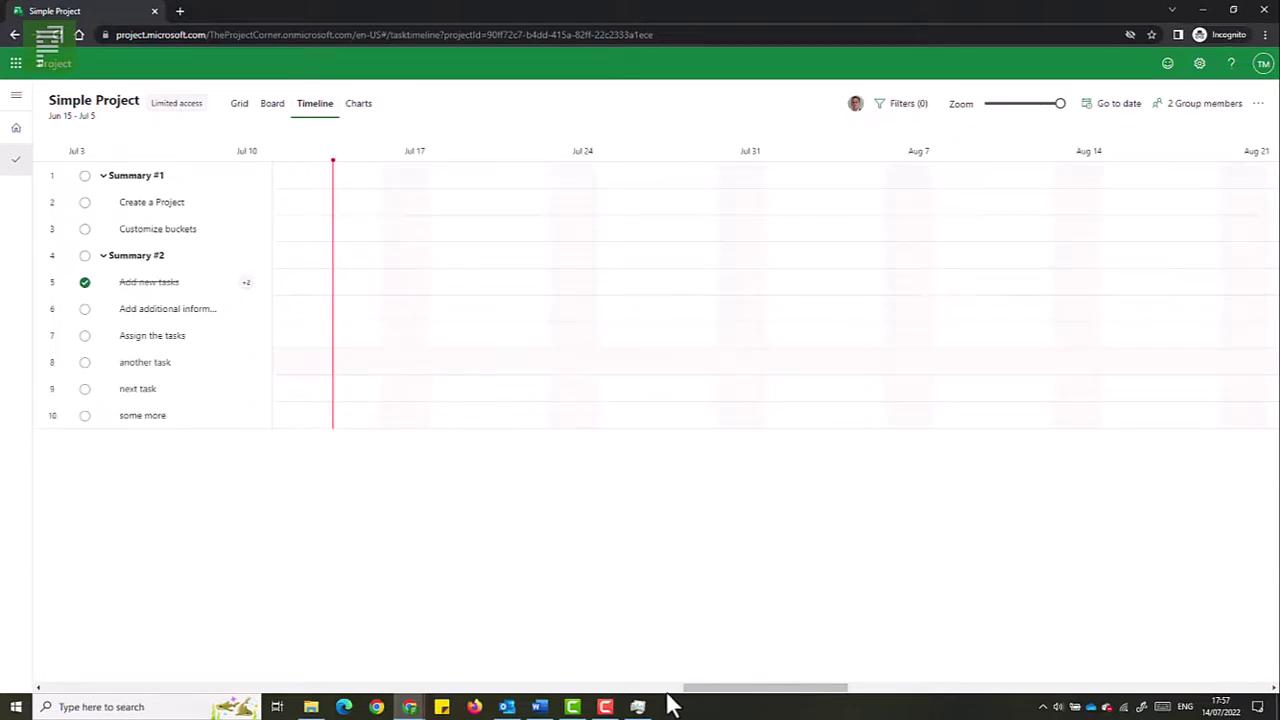
{"action": "left_click", "coordinate": [597, 689]}
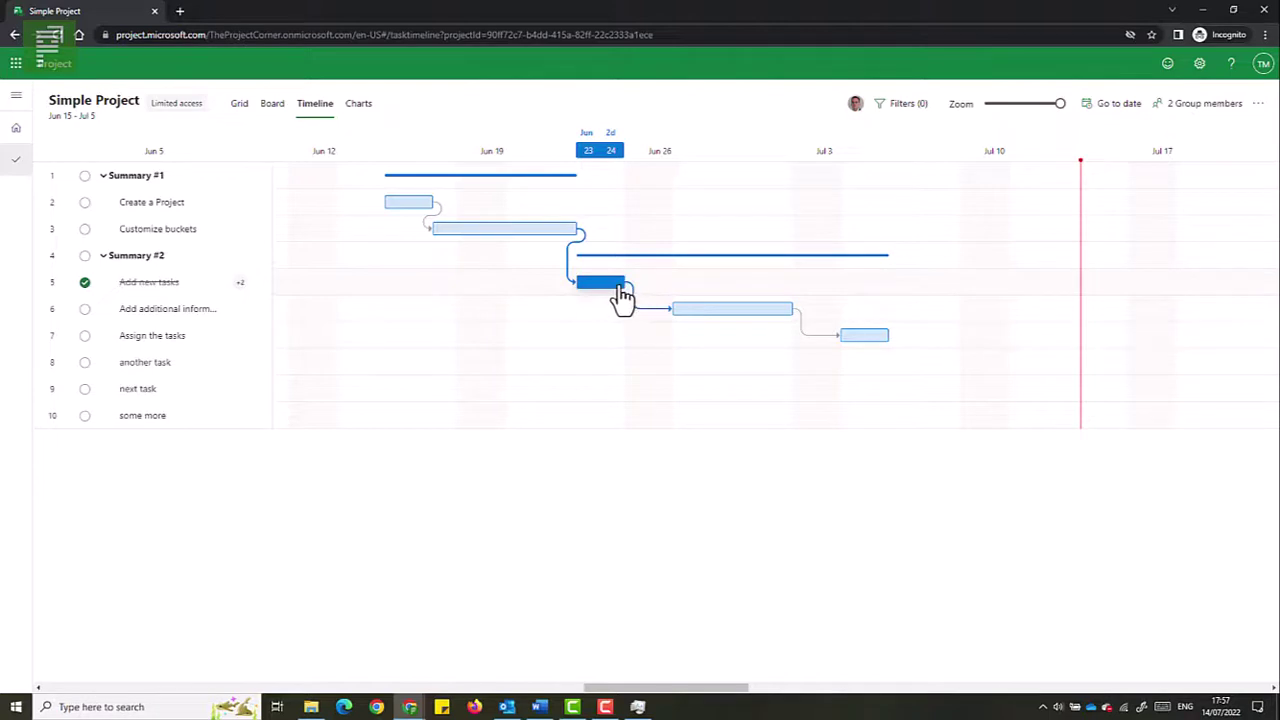
{"action": "left_click", "coordinate": [600, 284]}
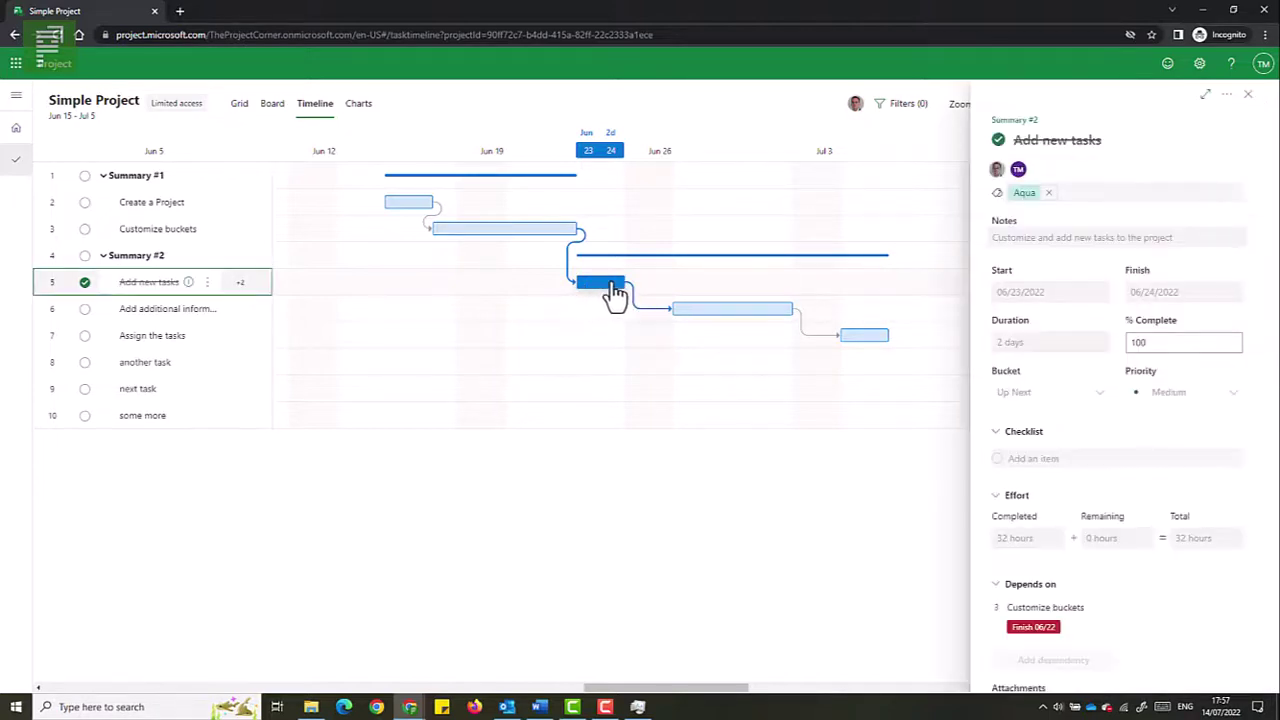
{"action": "left_click", "coordinate": [1145, 343]}
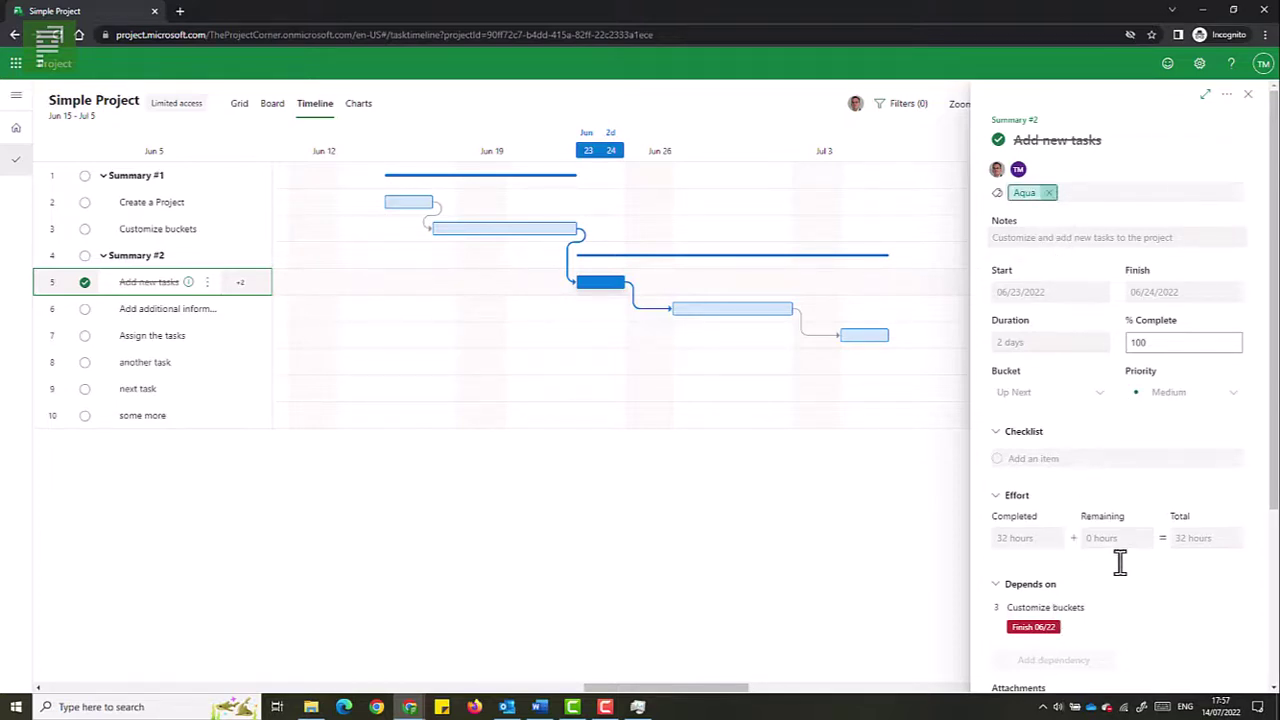
{"action": "scroll", "coordinate": [1111, 562], "scroll_direction": "down", "scroll_amount": 3}
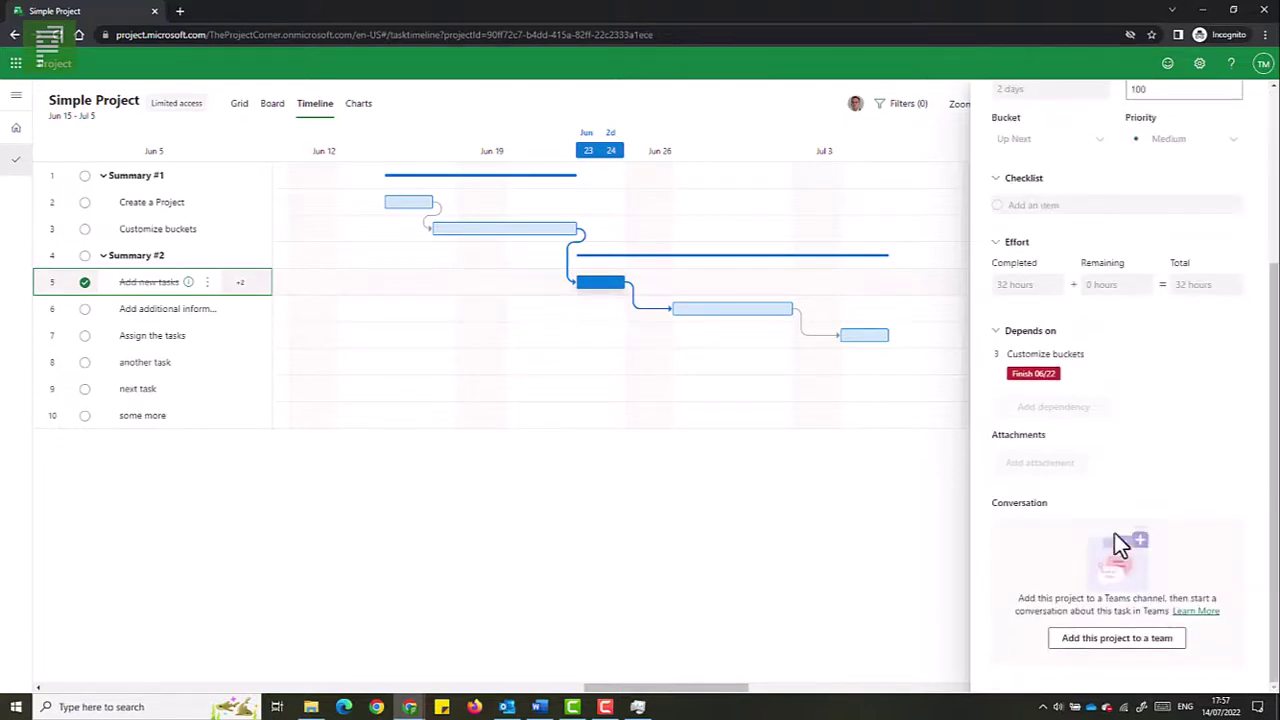
{"action": "scroll", "coordinate": [1100, 383], "scroll_direction": "up", "scroll_amount": 5}
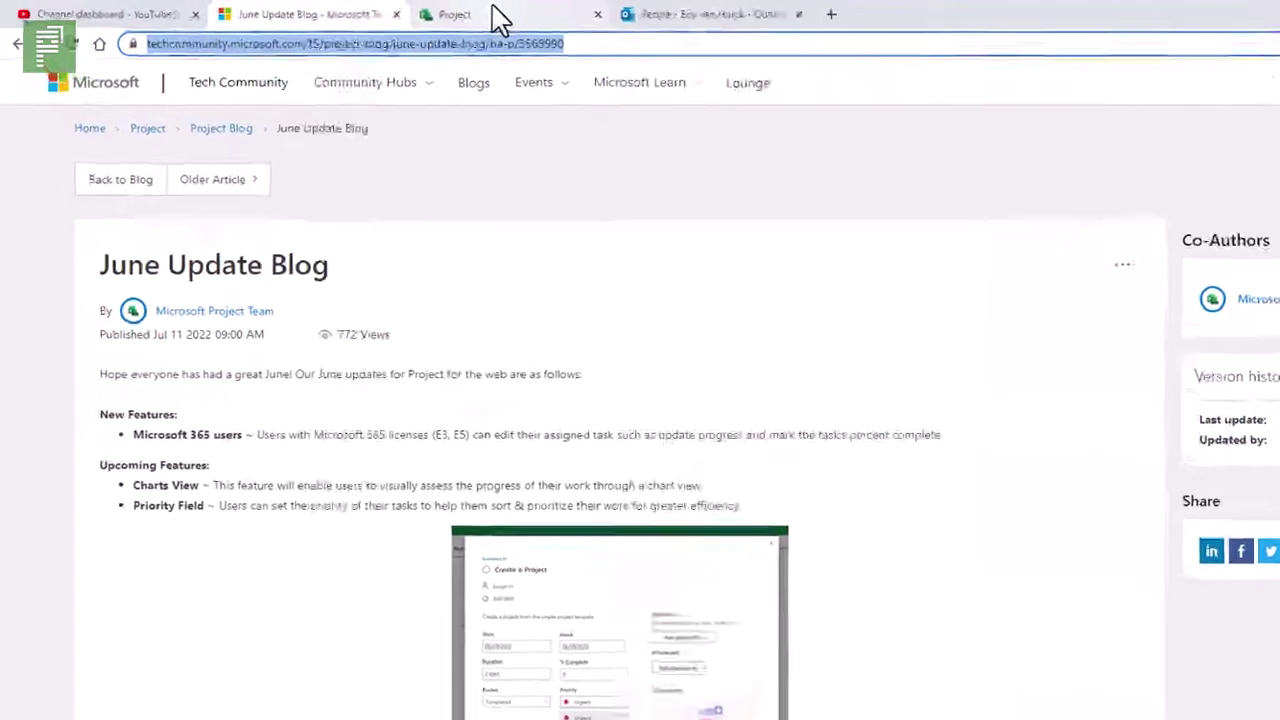
Step: Return to the owner's Simple Project and examine its status, bucket and effort per person charts
{"action": "left_click", "coordinate": [394, 11]}
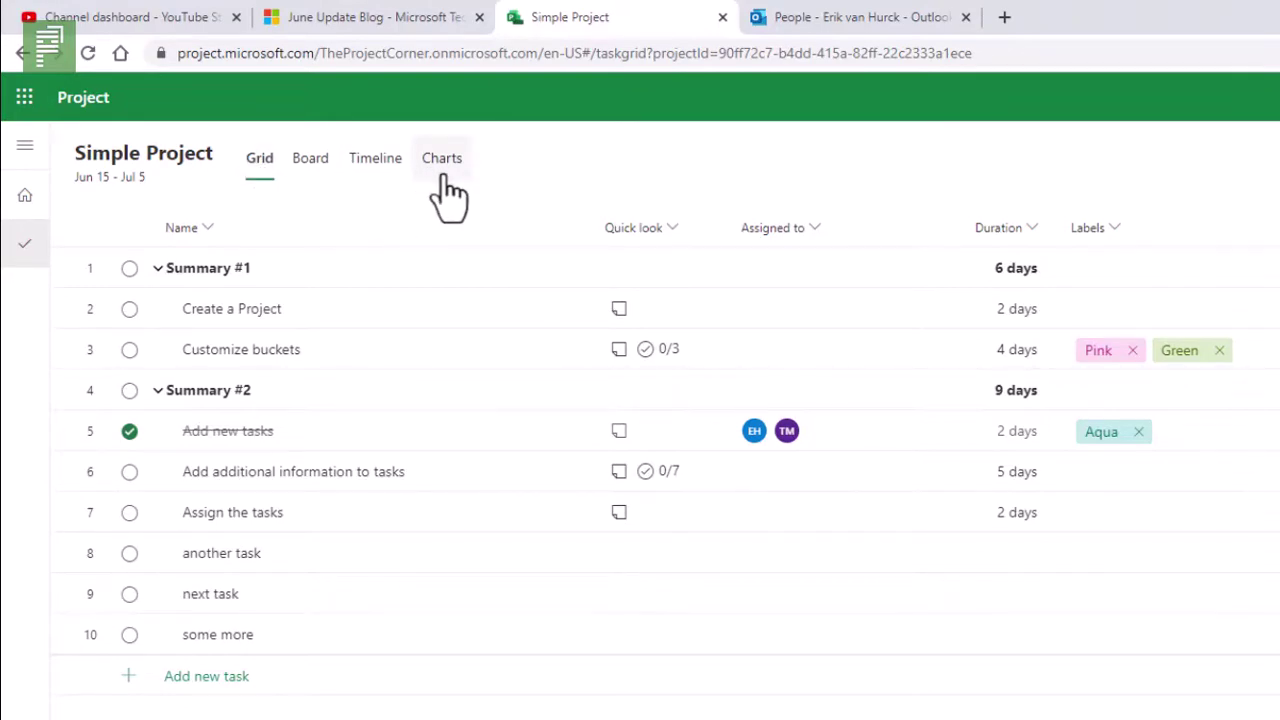
{"action": "left_click", "coordinate": [441, 175]}
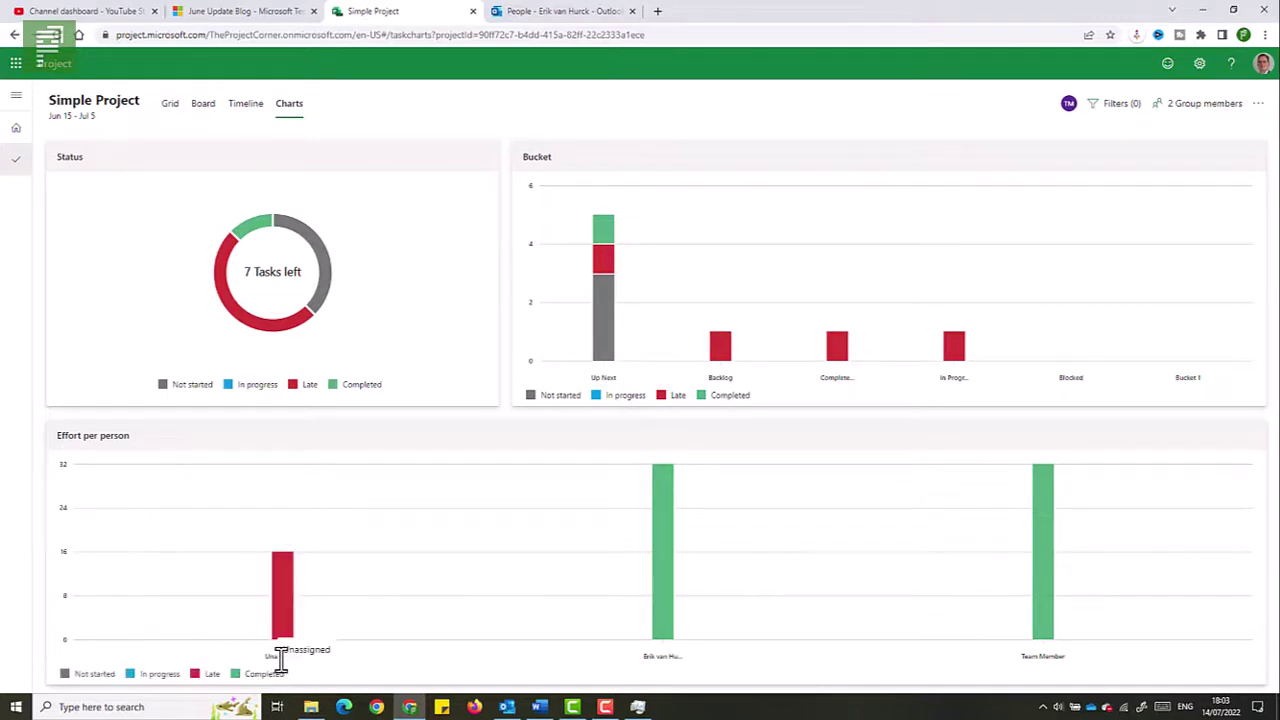
{"action": "mouse_move", "coordinate": [268, 556]}
Step: Examine the Create a Project task's details from the grid and its priority marker on the board
{"action": "left_click", "coordinate": [171, 108]}
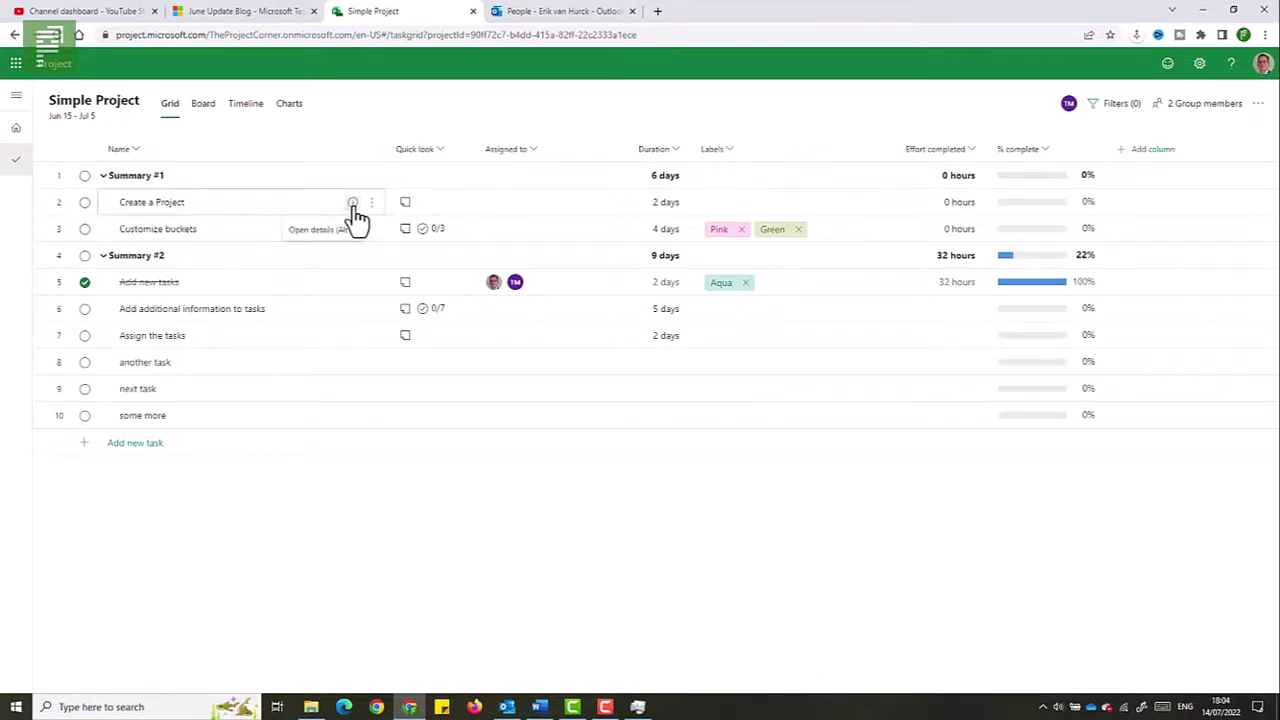
{"action": "left_click", "coordinate": [353, 203]}
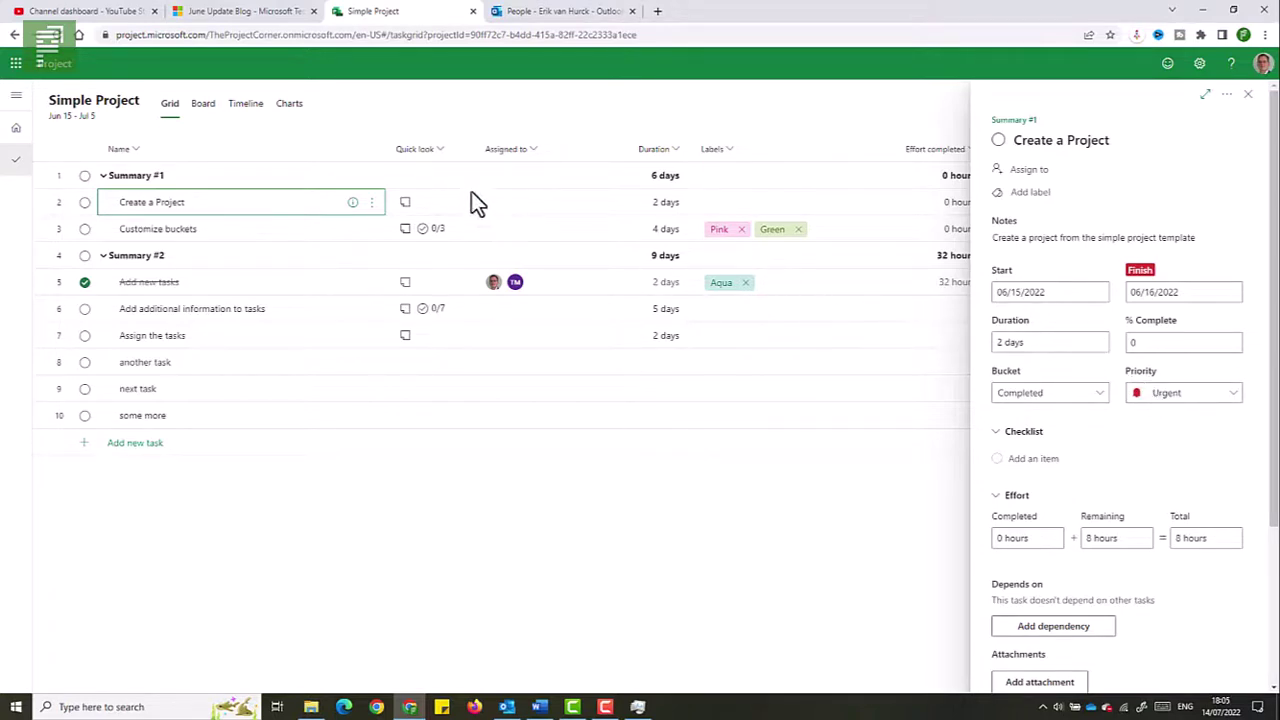
{"action": "left_click", "coordinate": [205, 108]}
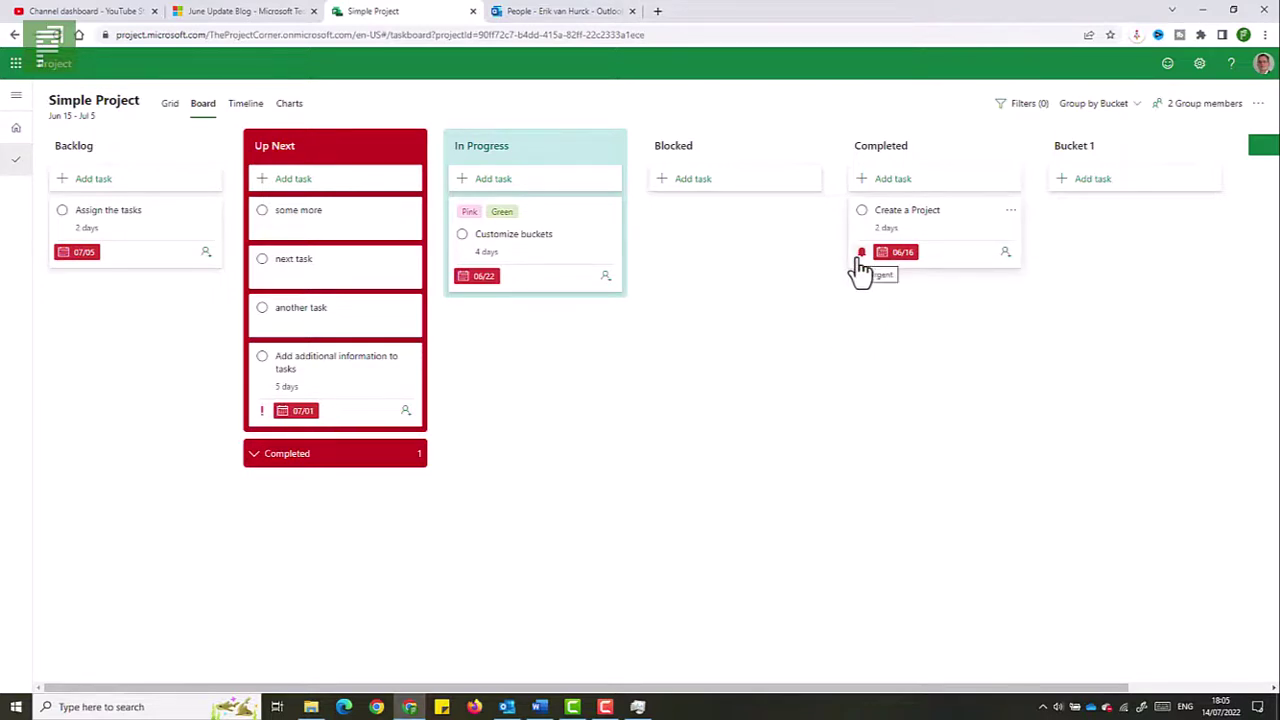
Step: Set the priority of the Customize buckets task to Low and close its details
{"action": "left_click", "coordinate": [578, 228]}
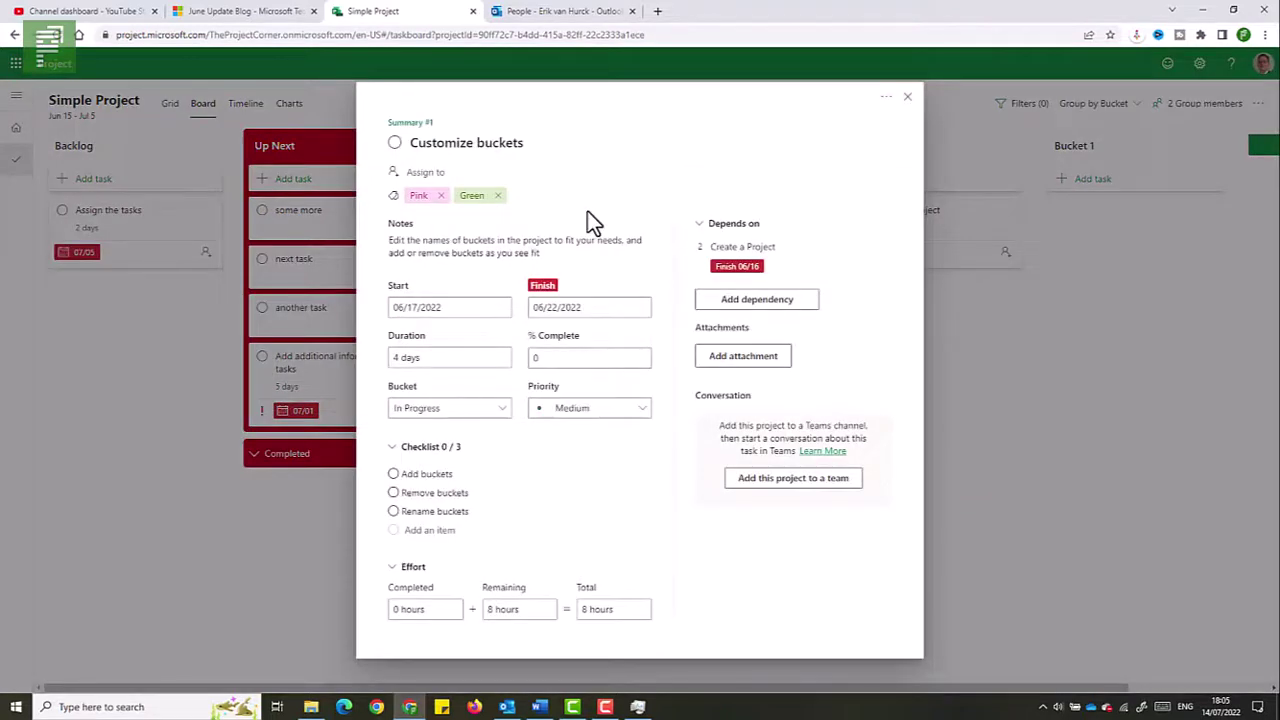
{"action": "left_click", "coordinate": [585, 422]}
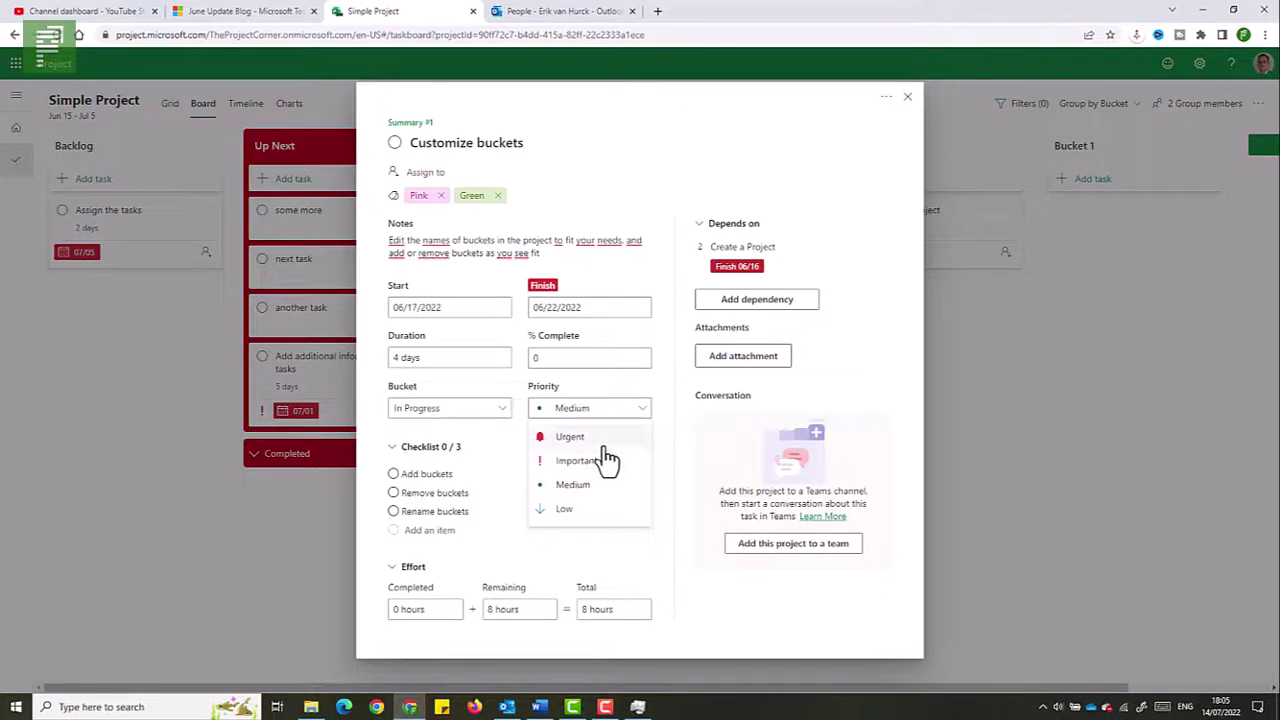
{"action": "left_click", "coordinate": [643, 510]}
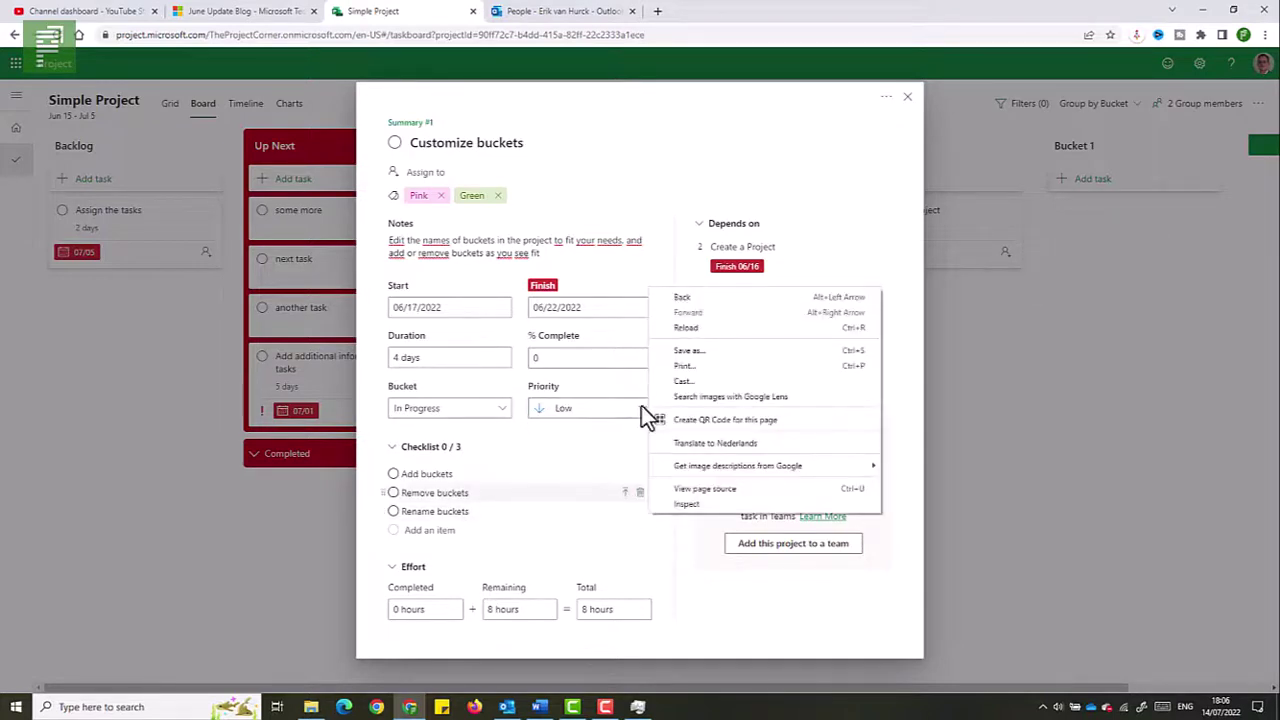
{"action": "left_click", "coordinate": [643, 153]}
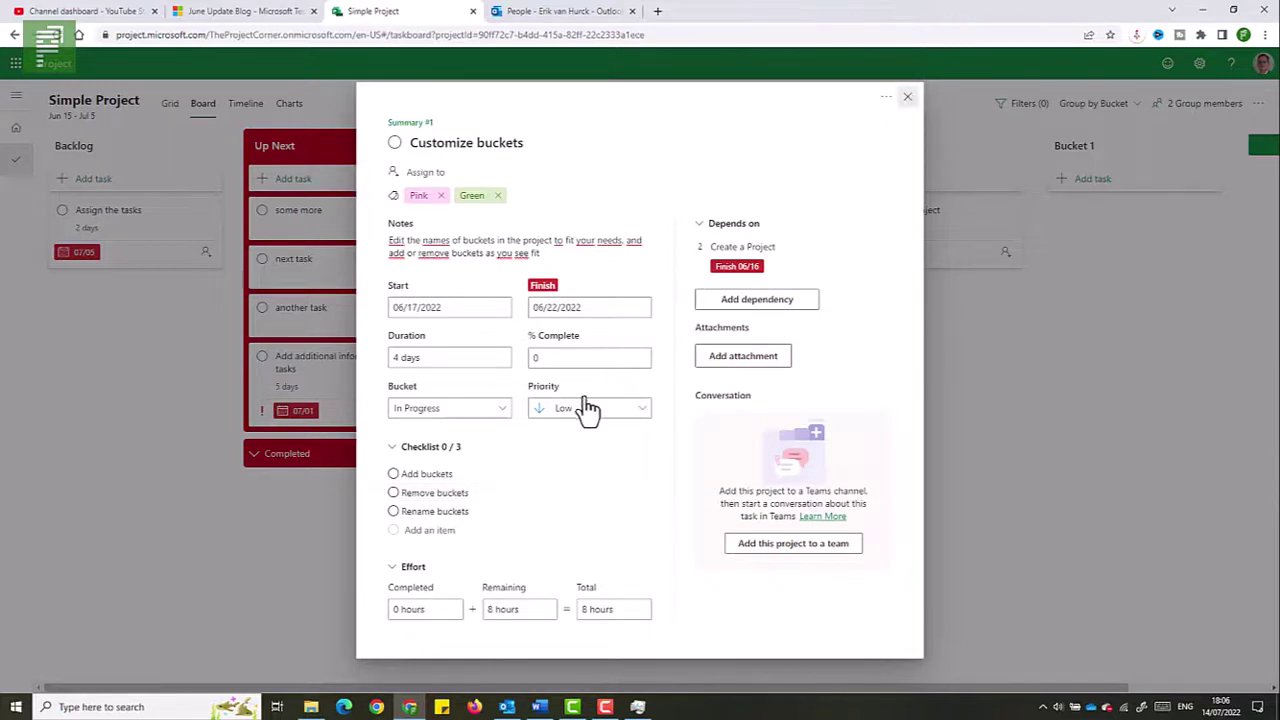
{"action": "key", "text": "Escape"}
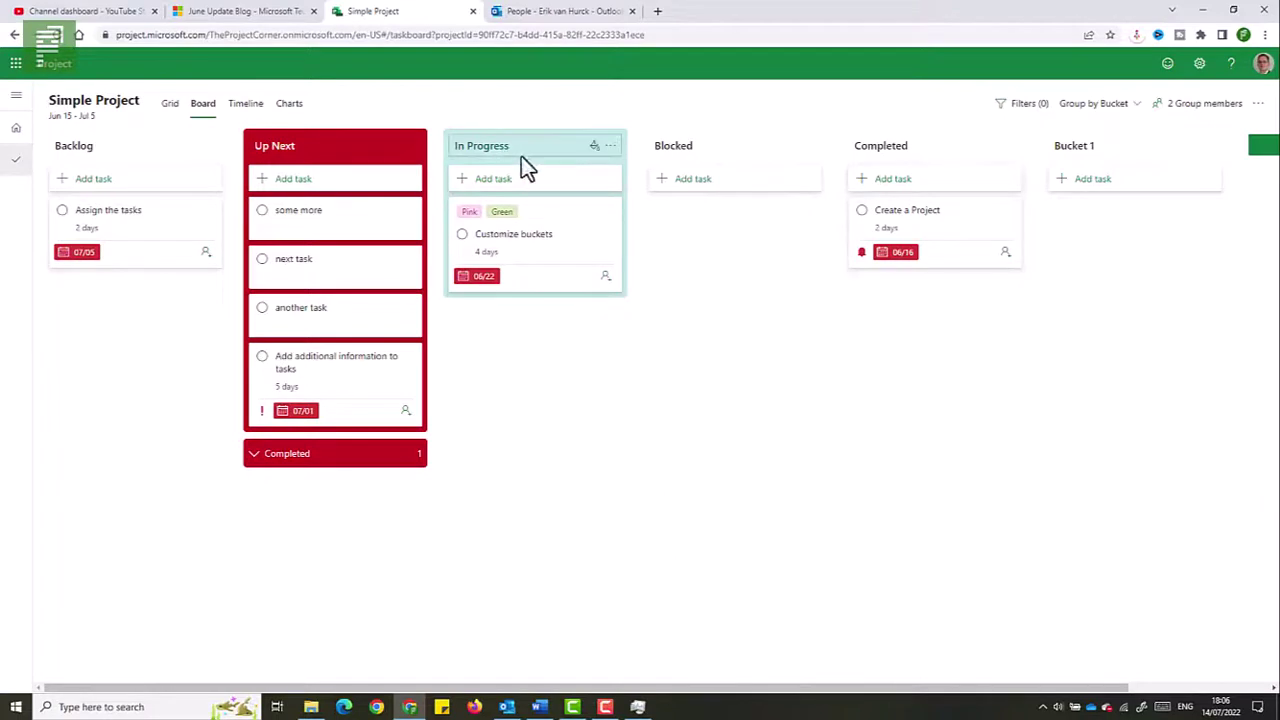